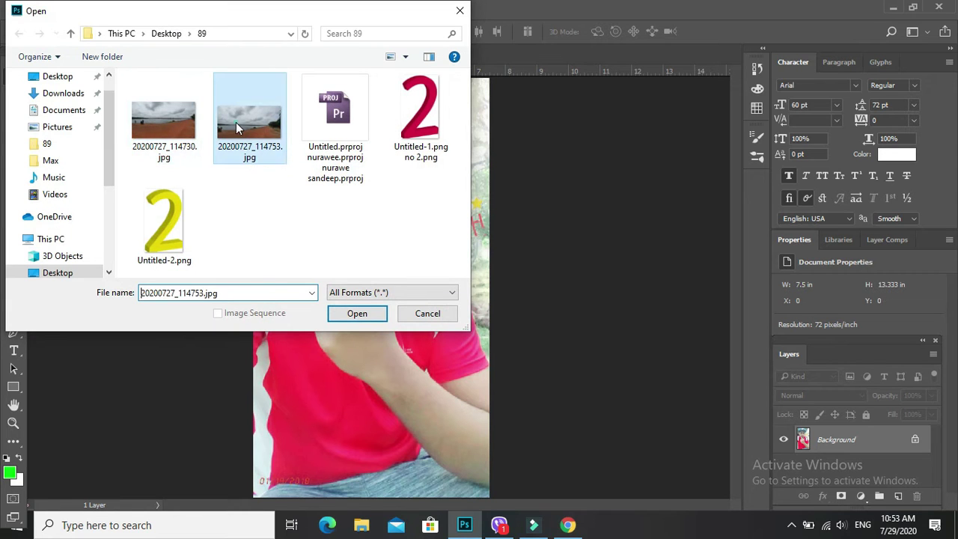
- Open the photo 20200727_114753.jpg and duplicate its Background layer
double_click(236, 122)
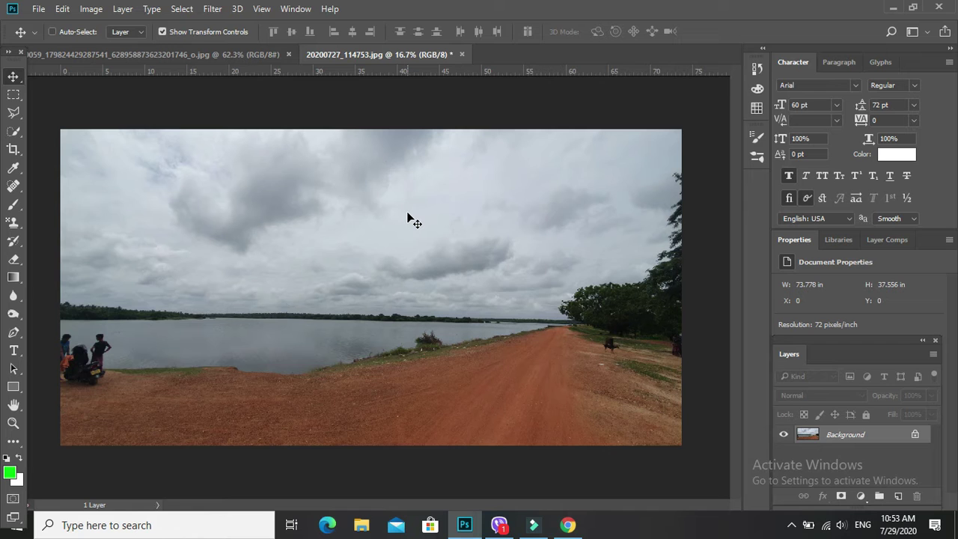
scroll(410, 219, "up", 1)
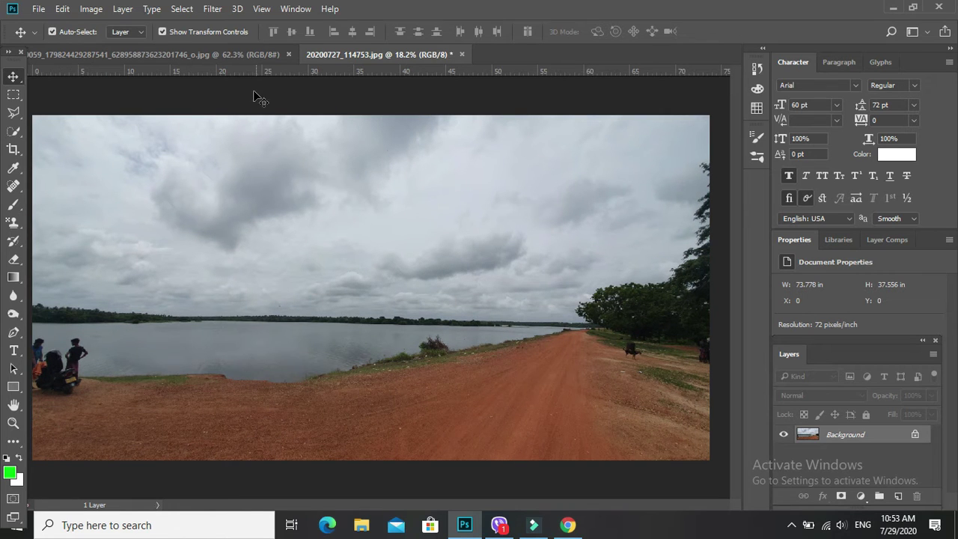
left_click(212, 9)
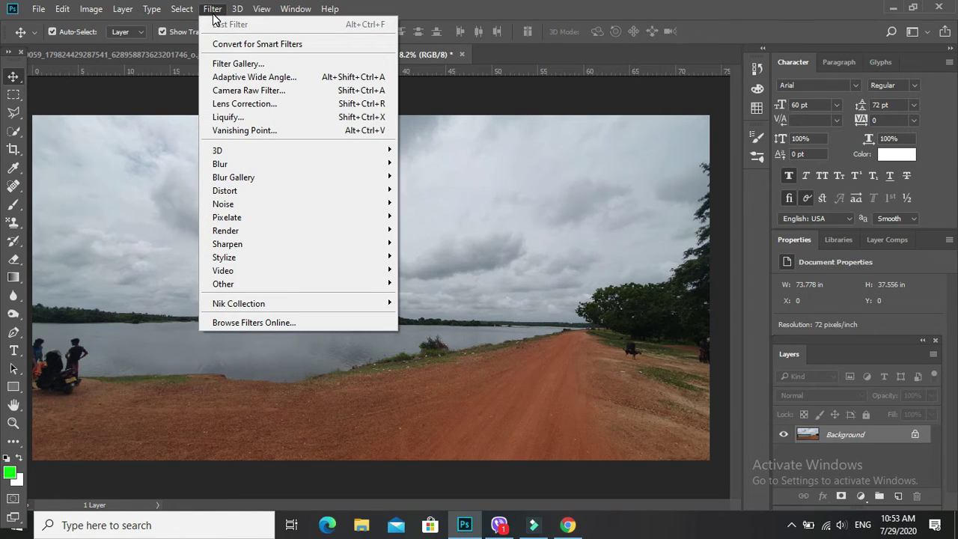
left_click(214, 9)
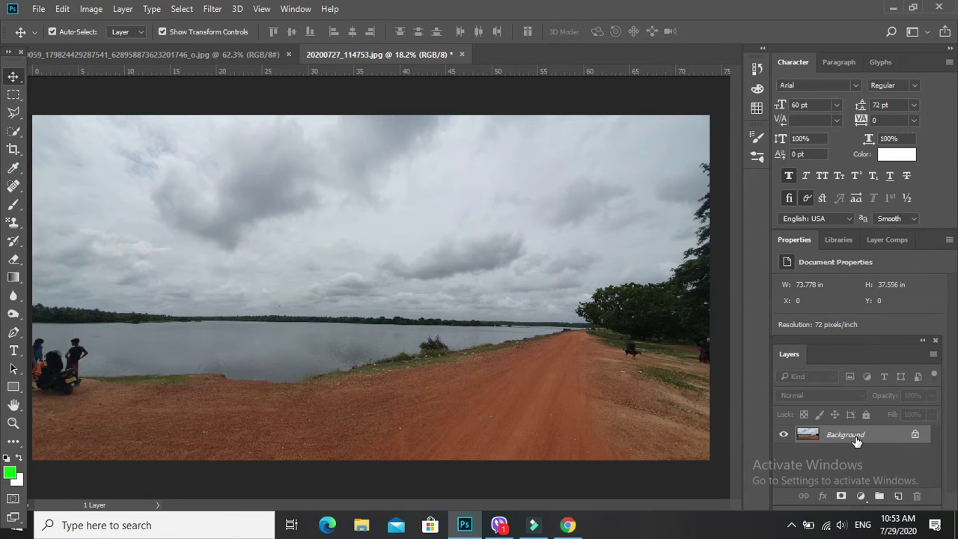
key("ctrl")
key("ctrl+j")
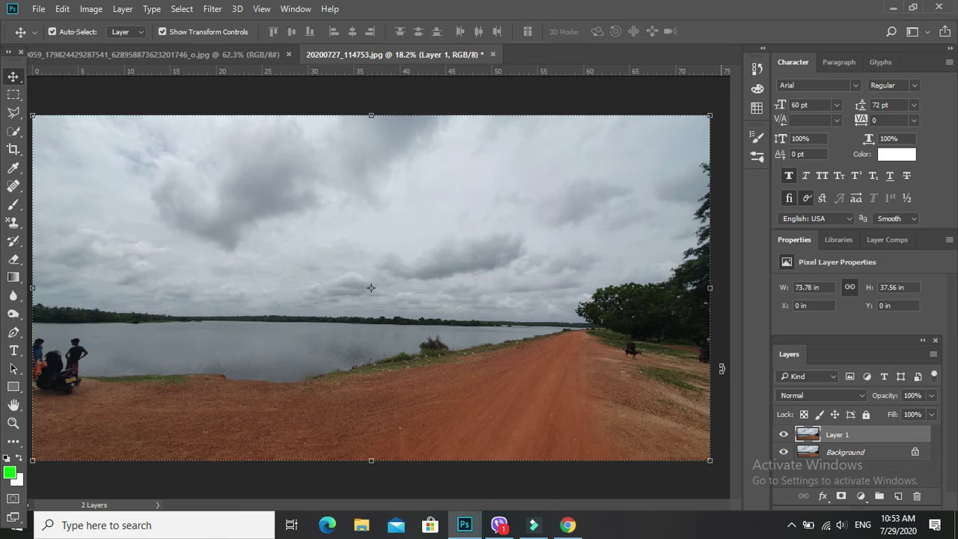
- Adjust the duplicated layer's brightness and contrast with the Brightness/Contrast adjustment
left_click(210, 9)
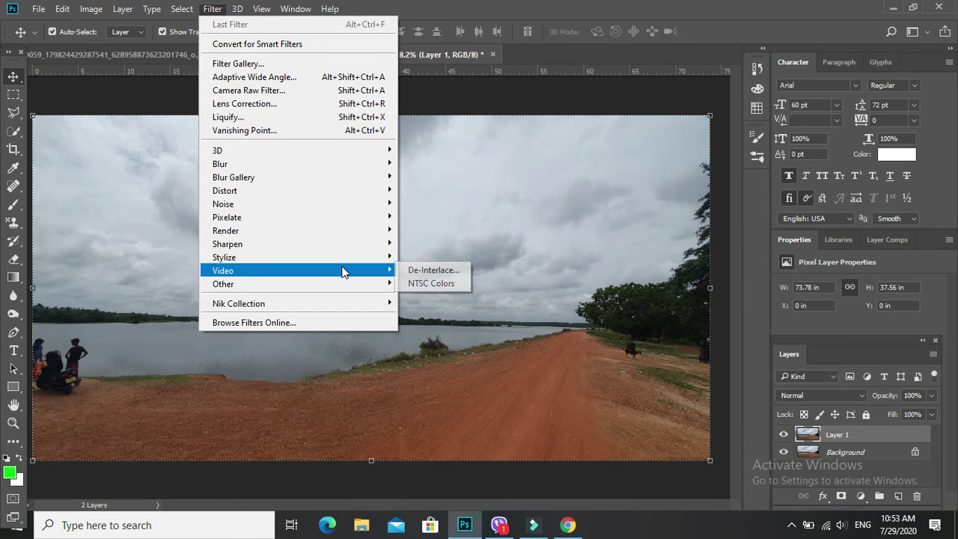
mouse_move(354, 306)
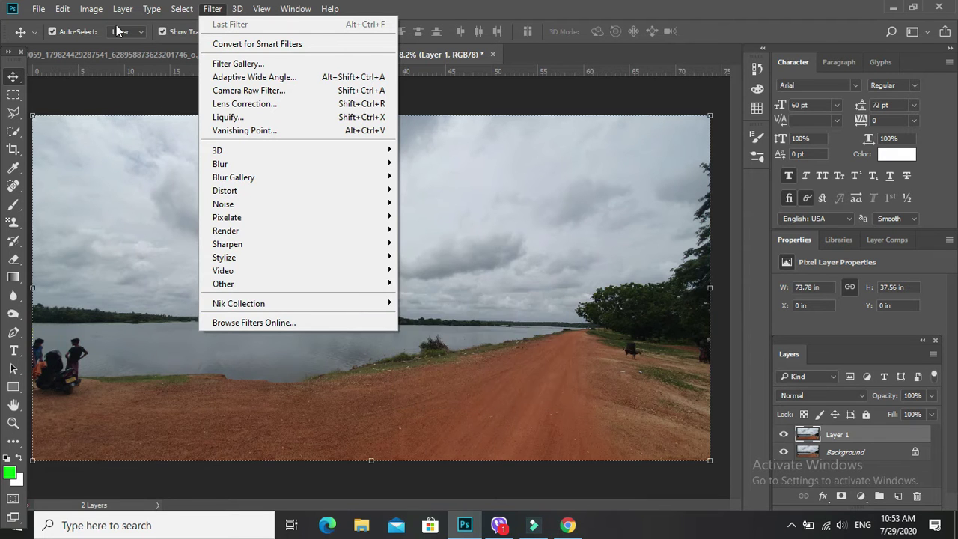
left_click(92, 9)
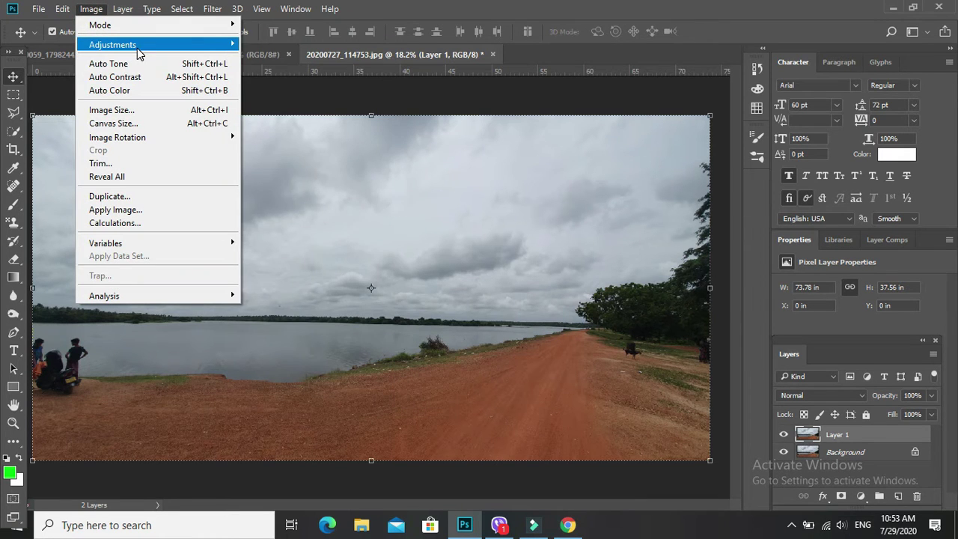
mouse_move(212, 45)
left_click(263, 45)
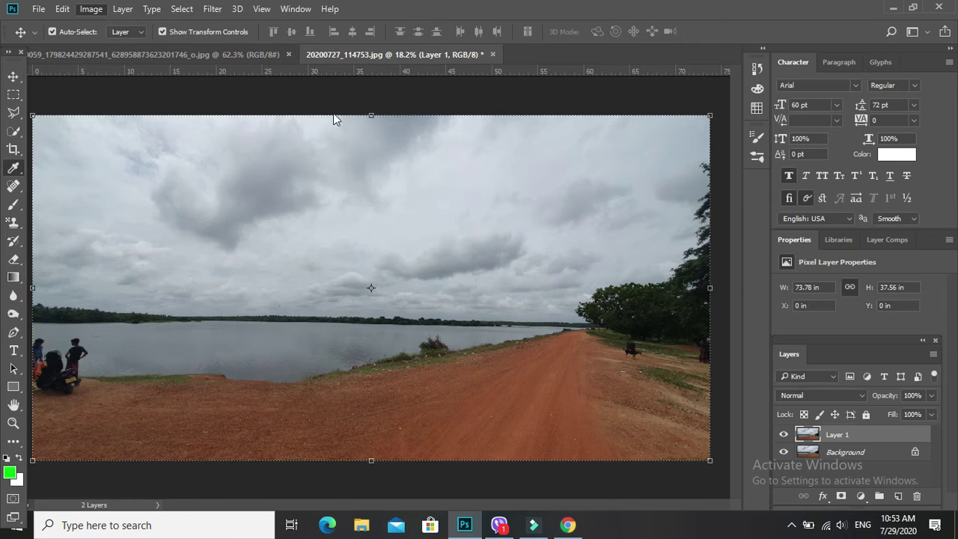
left_click_drag(786, 234, 751, 271)
left_click(895, 223)
key("v")
- Apply an Exposure adjustment to Layer 1 with exposure +0.26, offset -0.0551 and gamma correction 0.92
left_click(91, 8)
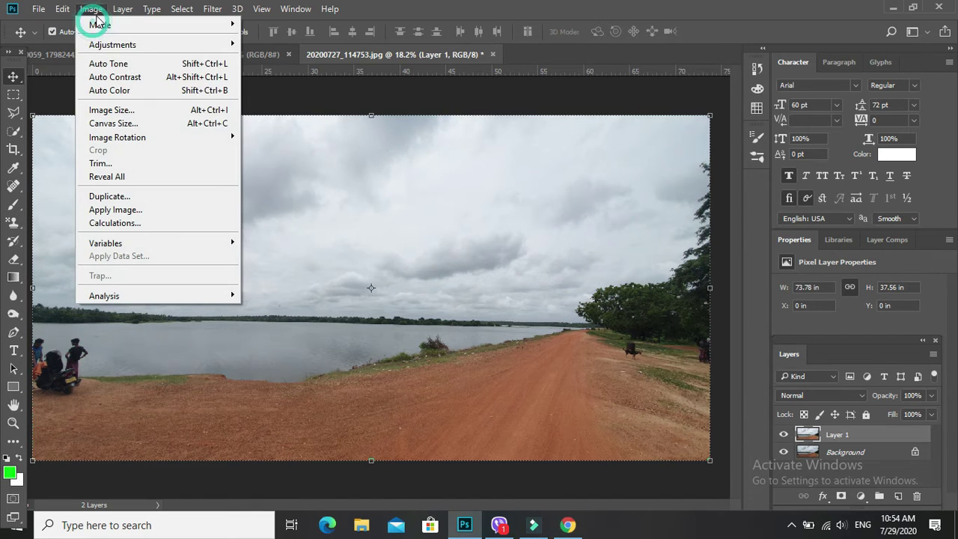
mouse_move(143, 45)
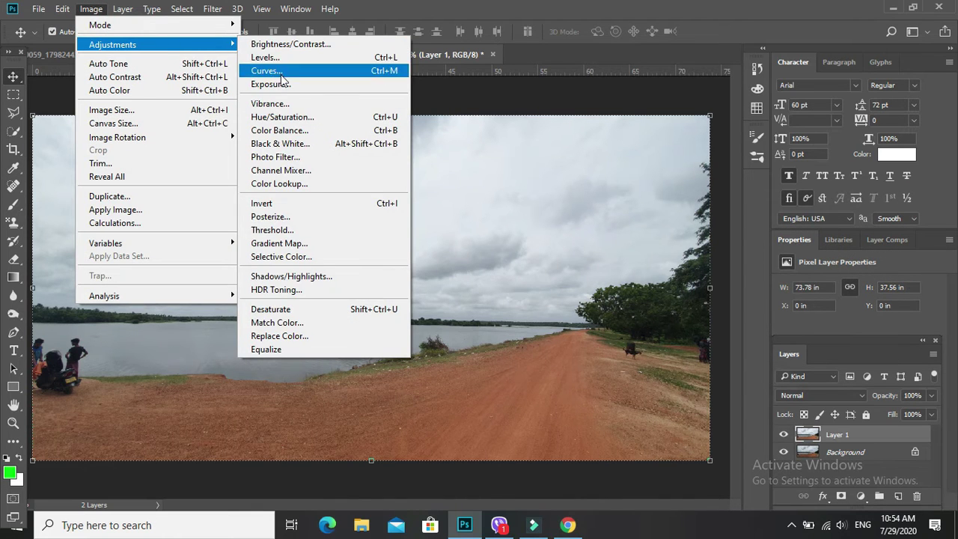
left_click(288, 85)
left_click(601, 327)
left_click_drag(606, 330, 610, 388)
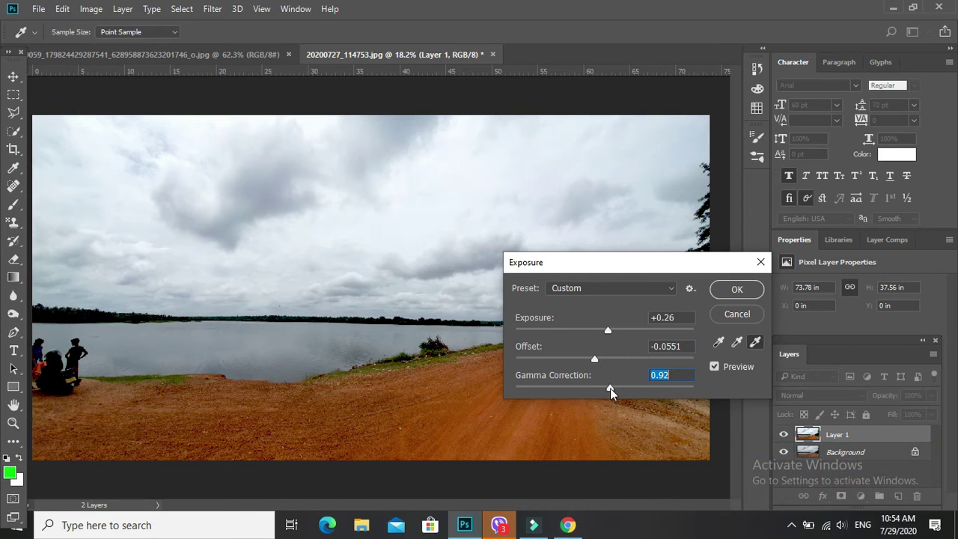
left_click(733, 289)
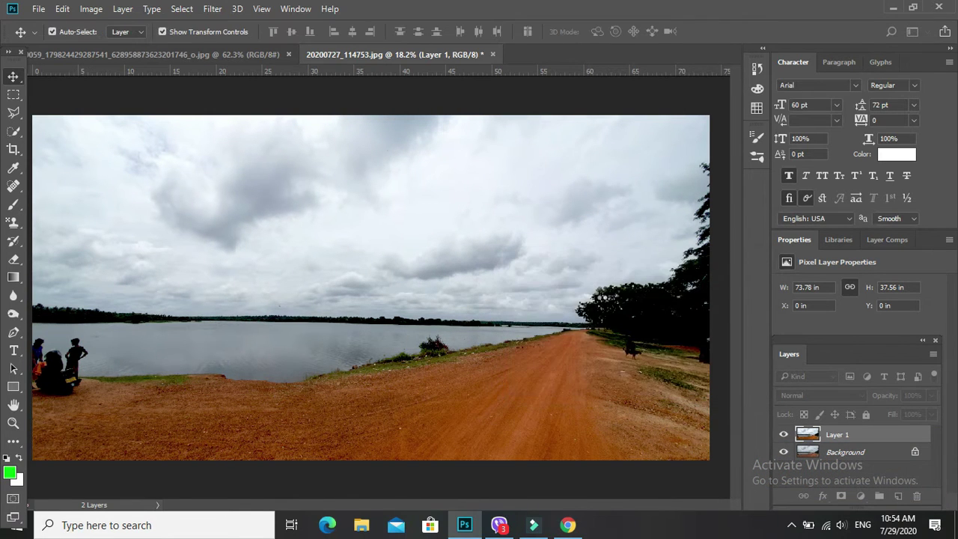
left_click(94, 9)
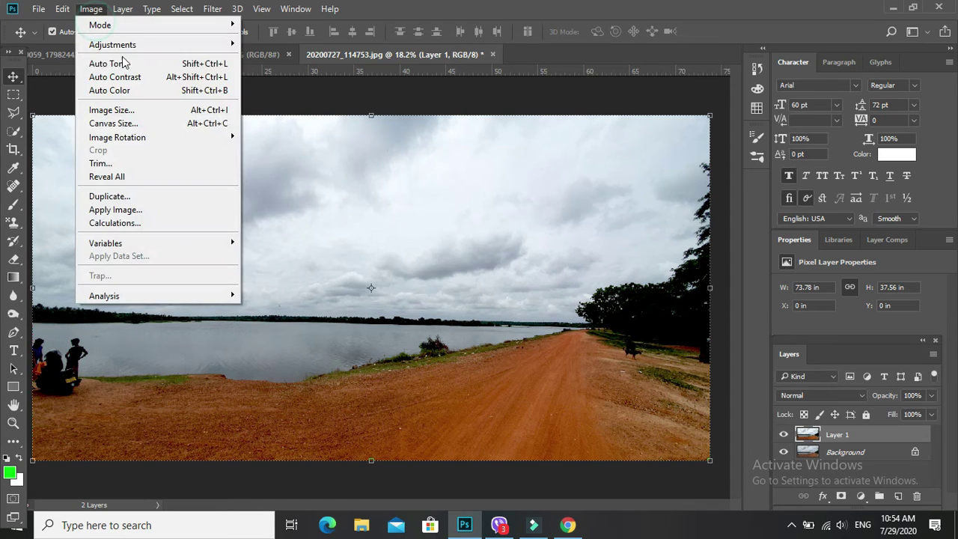
mouse_move(129, 49)
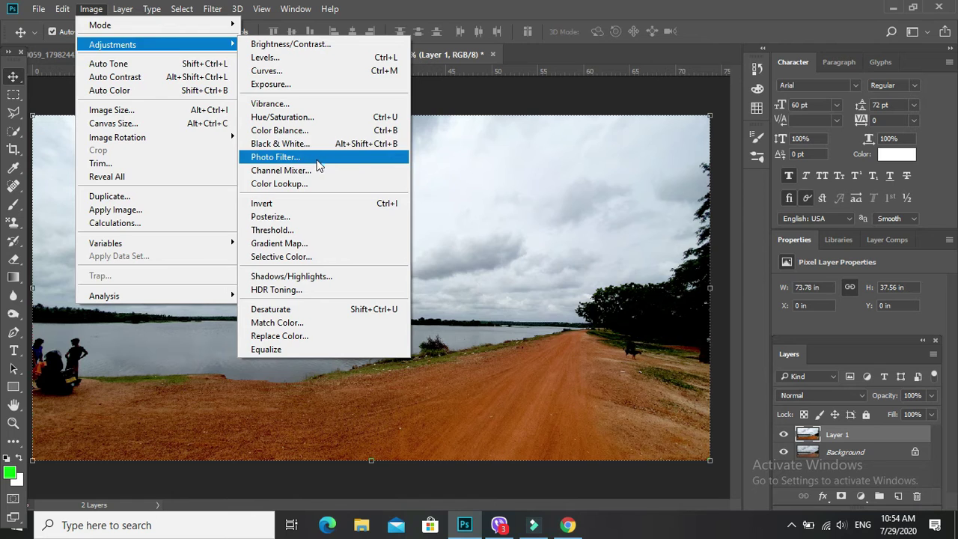
left_click(64, 9)
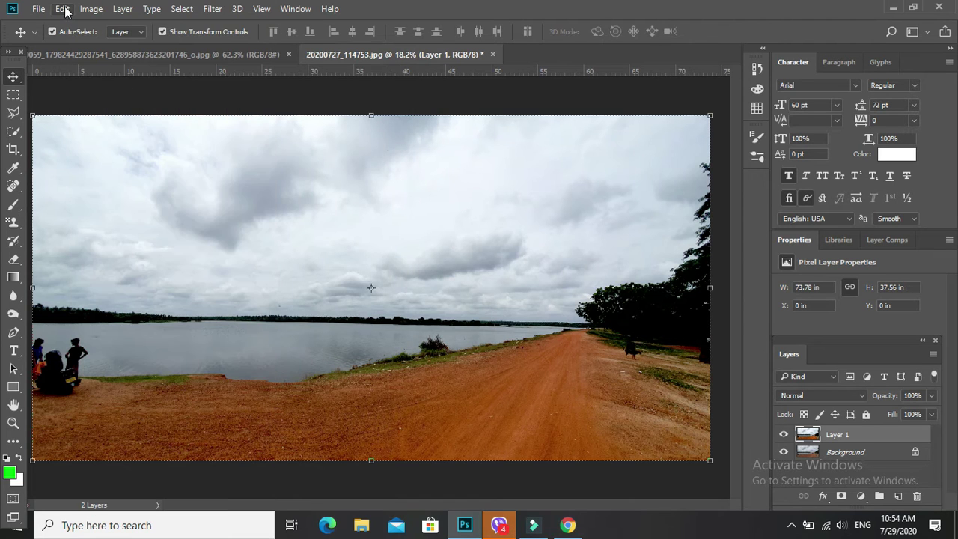
- Open Layer 1 in Nik Collection's Color Efex Pro 4 and set up Color Stylizer with 7% contrast and 62% saturation
left_click(217, 8)
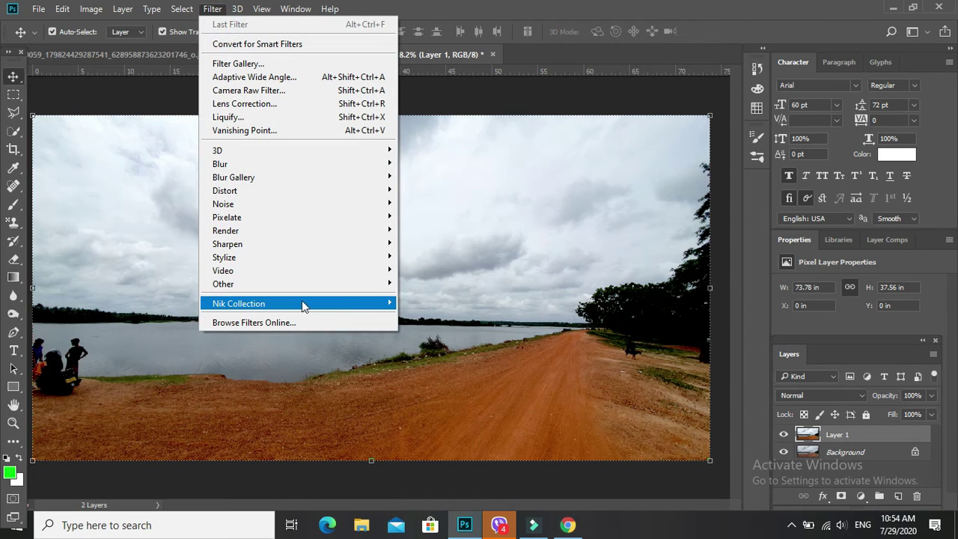
mouse_move(356, 304)
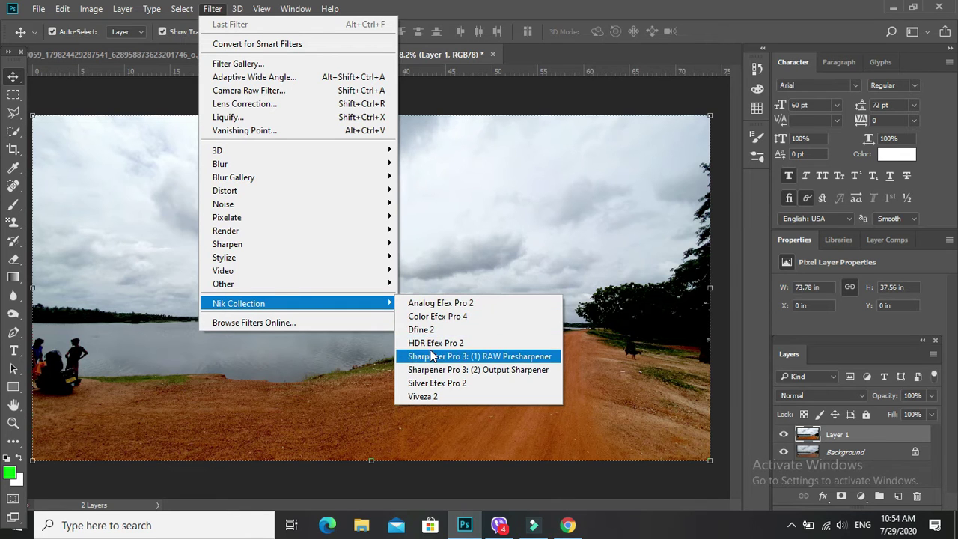
left_click(439, 316)
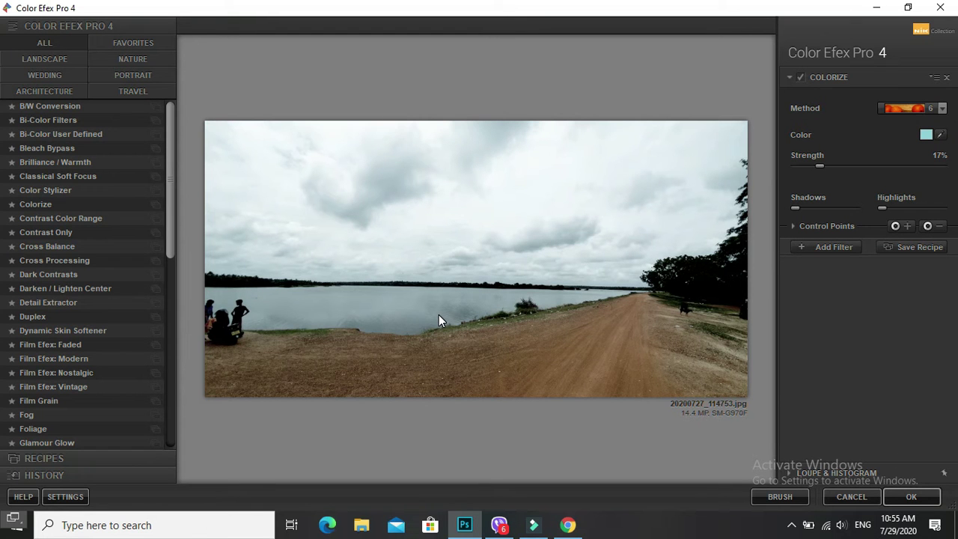
left_click(54, 190)
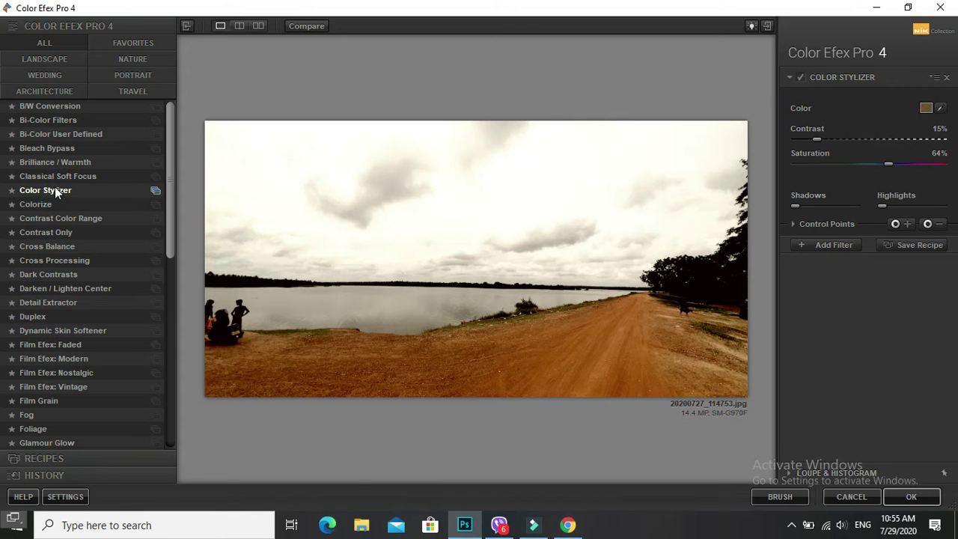
left_click_drag(817, 138, 805, 141)
left_click_drag(883, 164, 878, 163)
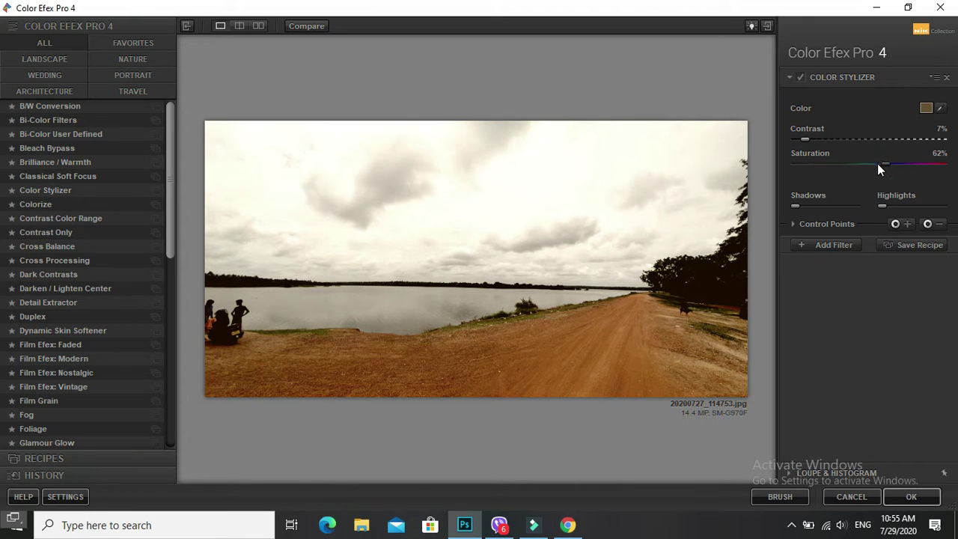
- Slightly raise the Color Stylizer's shadows and highlights protection and apply the filter to the photo
left_click_drag(802, 202, 804, 203)
left_click(883, 204)
left_click(881, 205)
left_click_drag(886, 205, 892, 206)
left_click(912, 499)
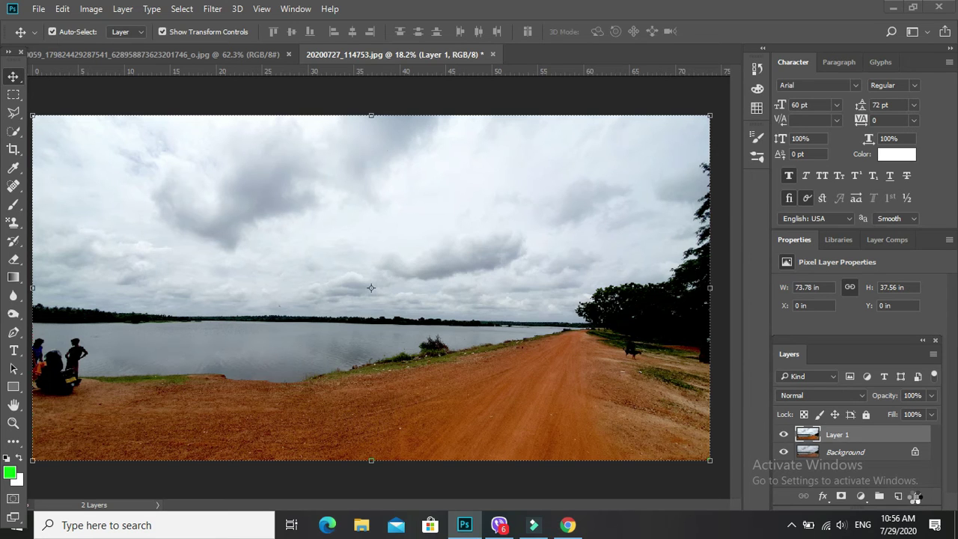
left_click_drag(915, 497, 916, 498)
key("ctrl+j")
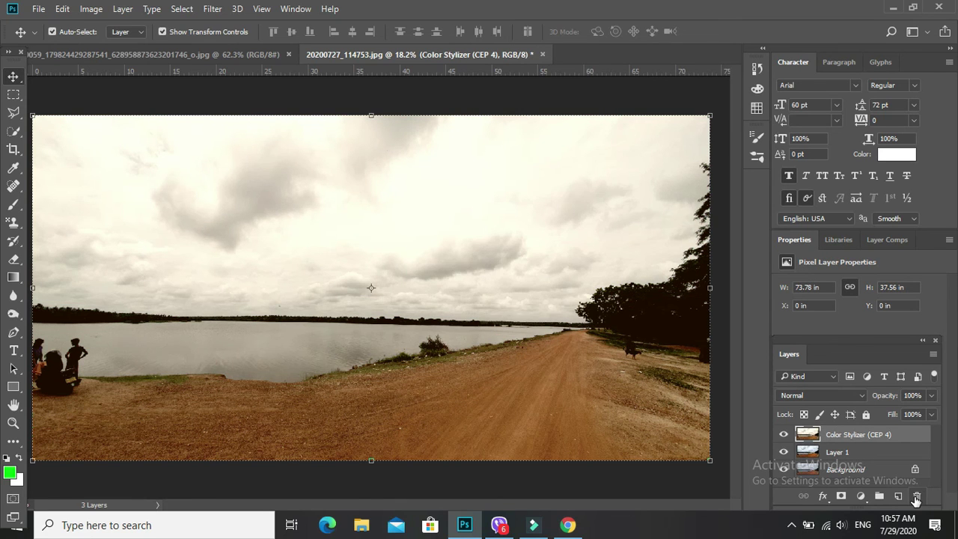
left_click(519, 198)
left_click(625, 483)
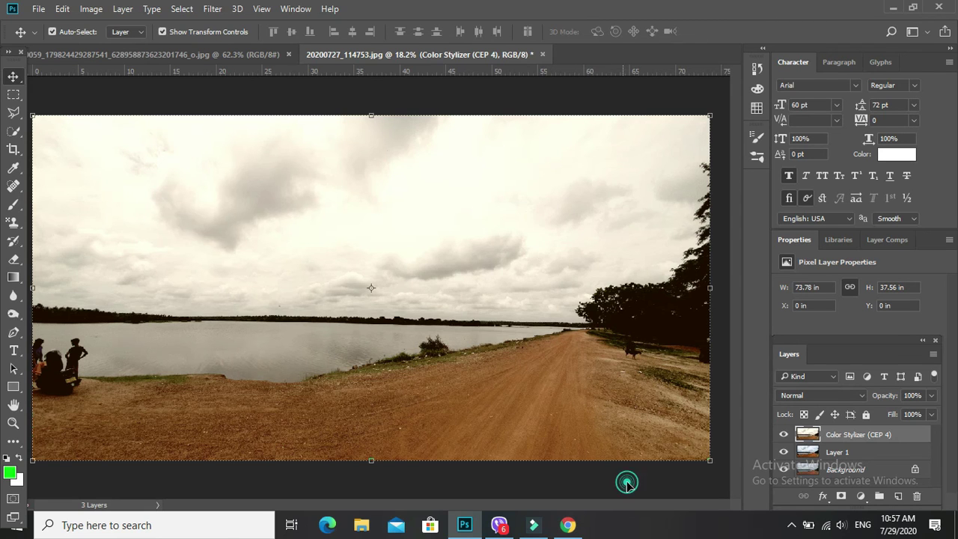